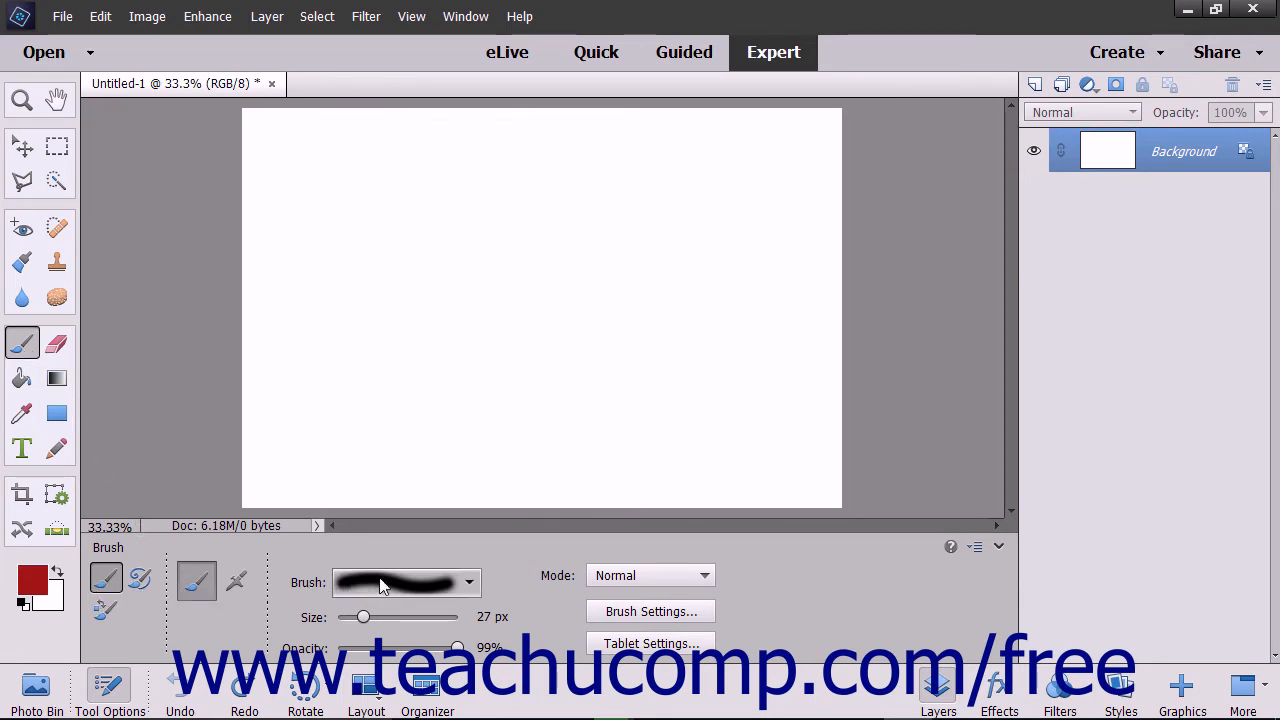
# Show the Default Brushes preset list from the Brush tool options
pyautogui.click(471, 582)
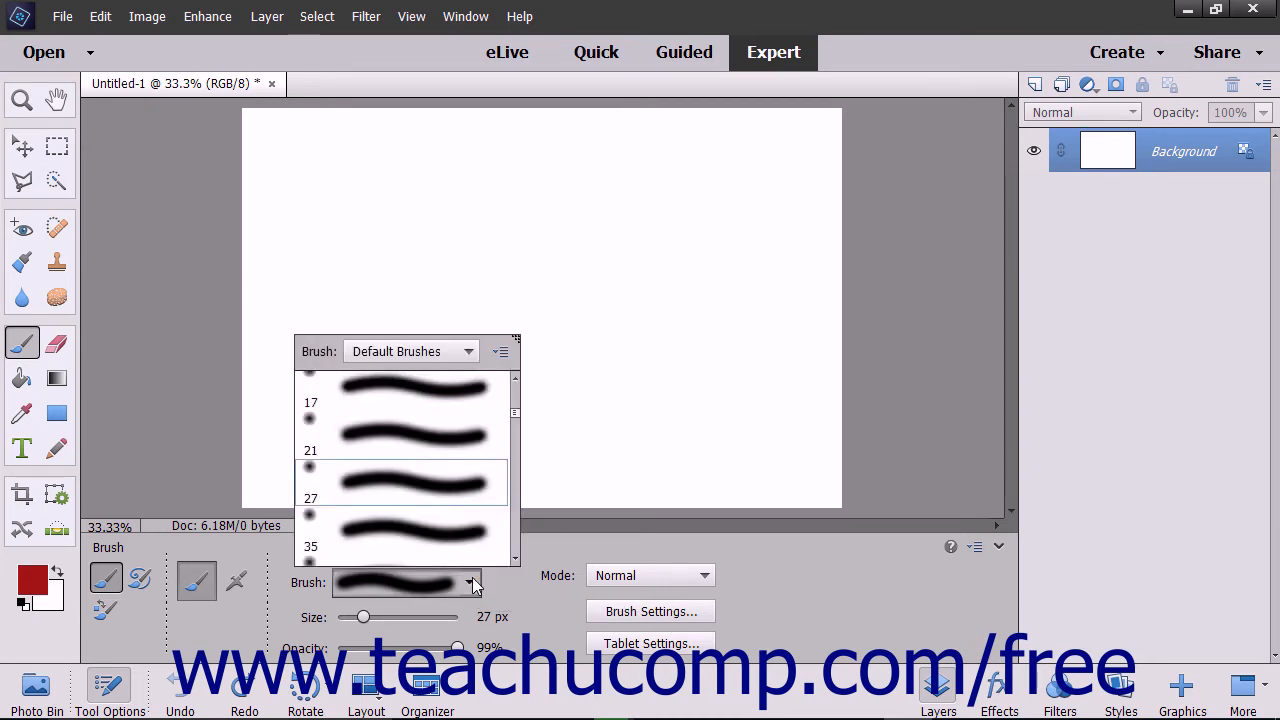
# Hide the preset list and reveal the brush blending mode choices (Normal)
pyautogui.click(472, 582)
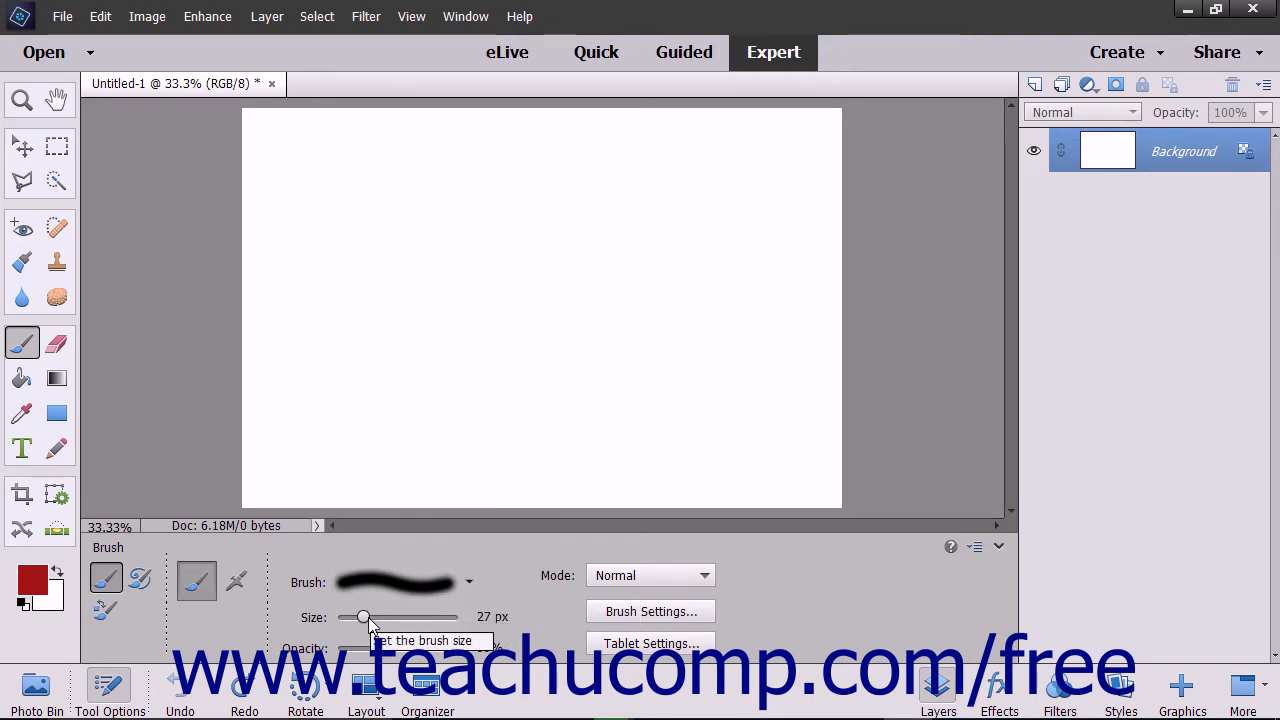
pyautogui.click(705, 575)
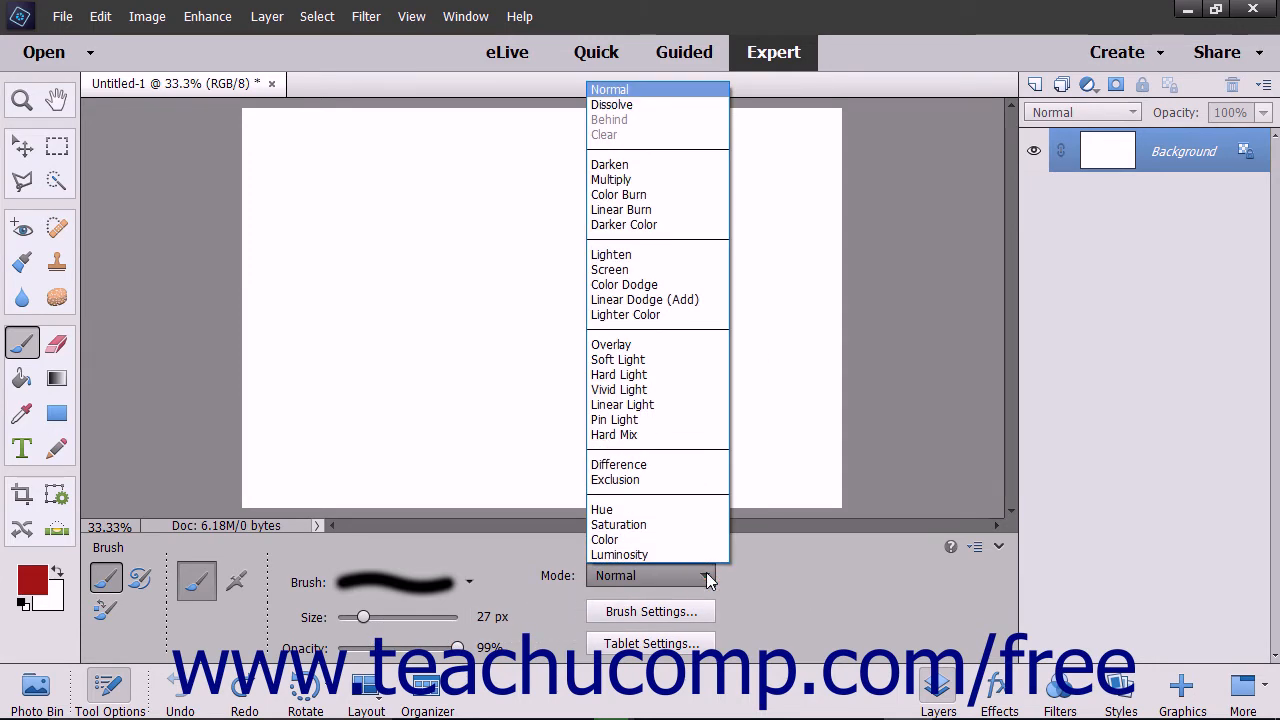
# Keep Normal blend mode, raise opacity to 100% and bring up the brush dynamics settings
pyautogui.click(706, 575)
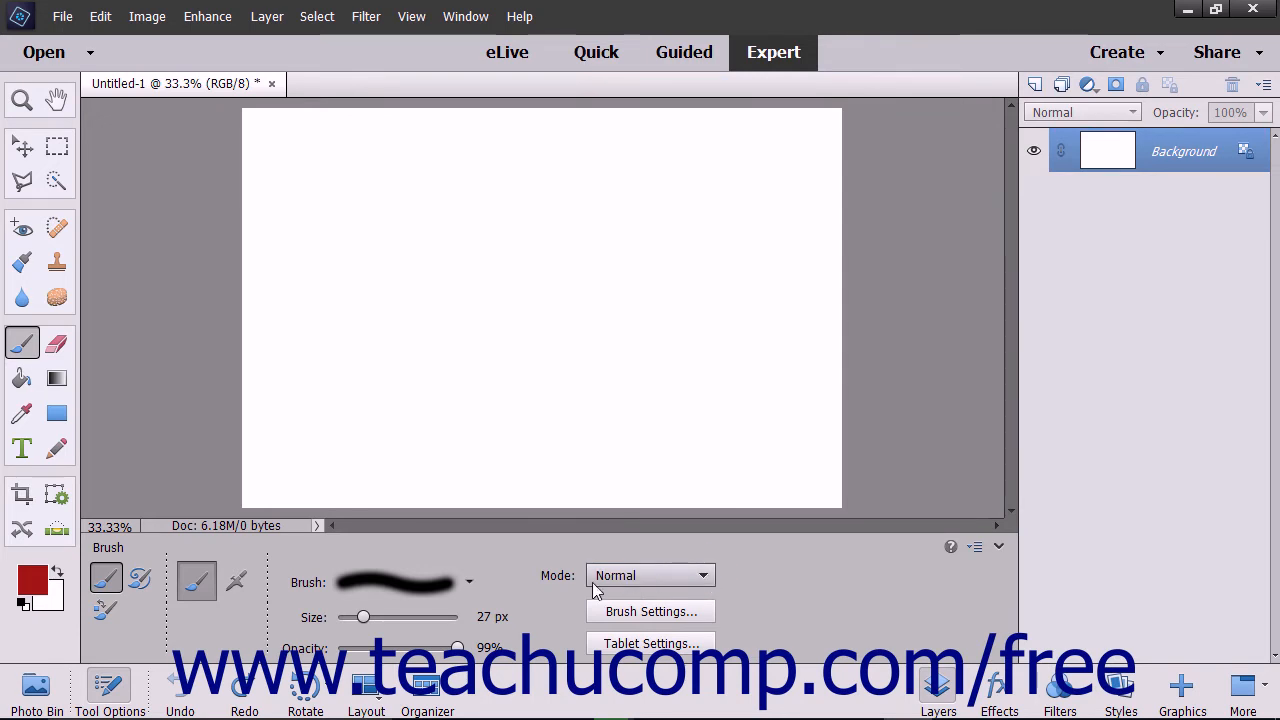
pyautogui.moveTo(459, 650); pyautogui.dragTo(468, 650)
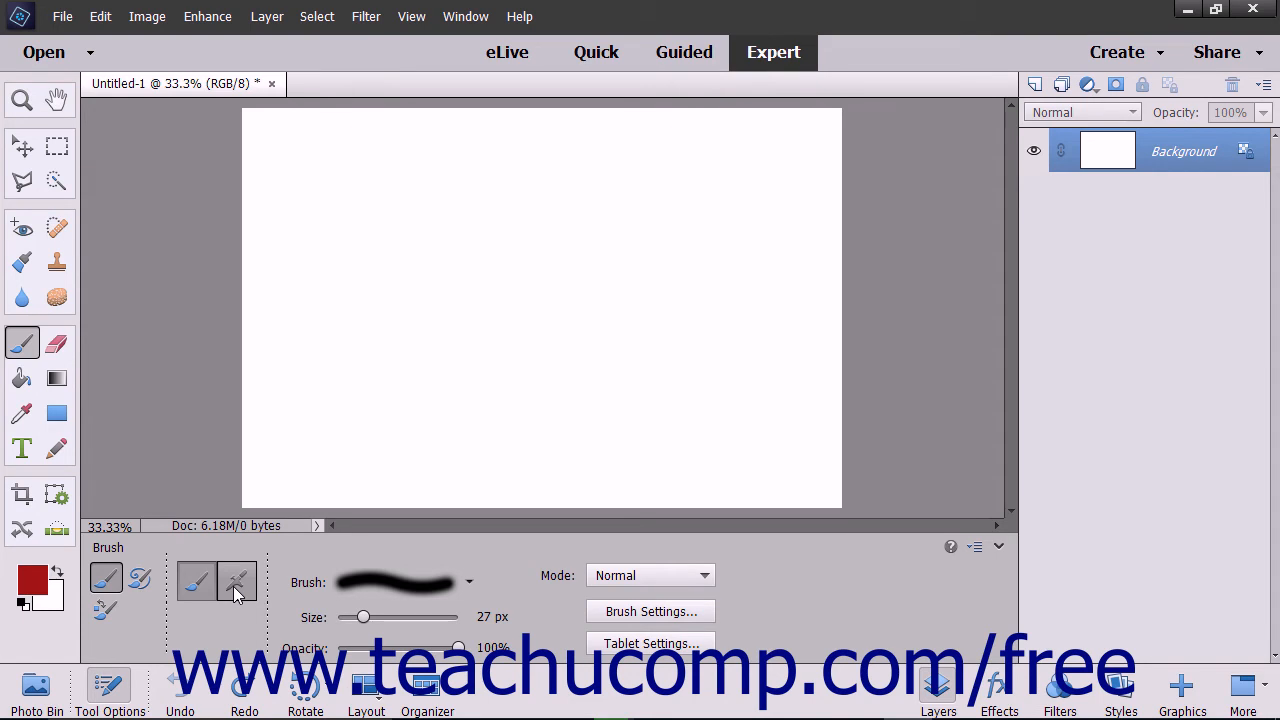
pyautogui.click(603, 614)
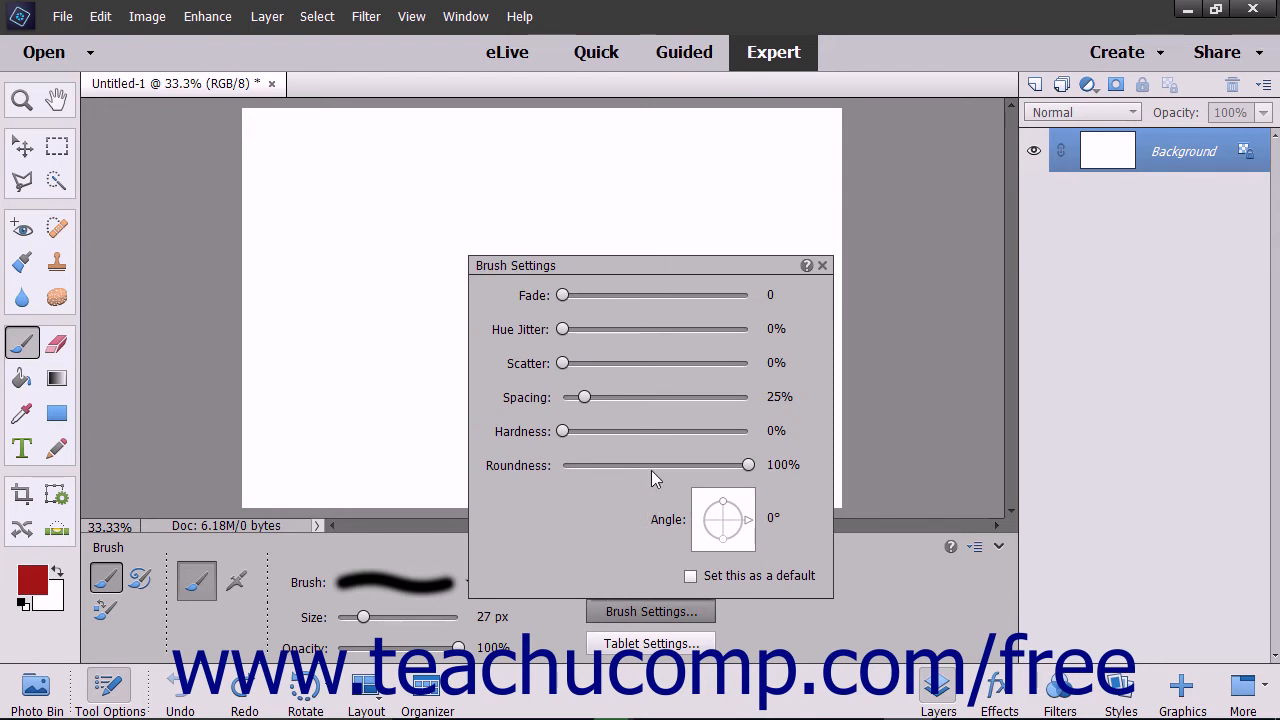
# Give the brush 11% hue jitter and 7% scatter, then dismiss the settings
pyautogui.moveTo(562, 363)
pyautogui.mouseDown()
pyautogui.moveTo(575, 363)
pyautogui.moveTo(583, 331)
pyautogui.mouseUp()
pyautogui.click(563, 329)
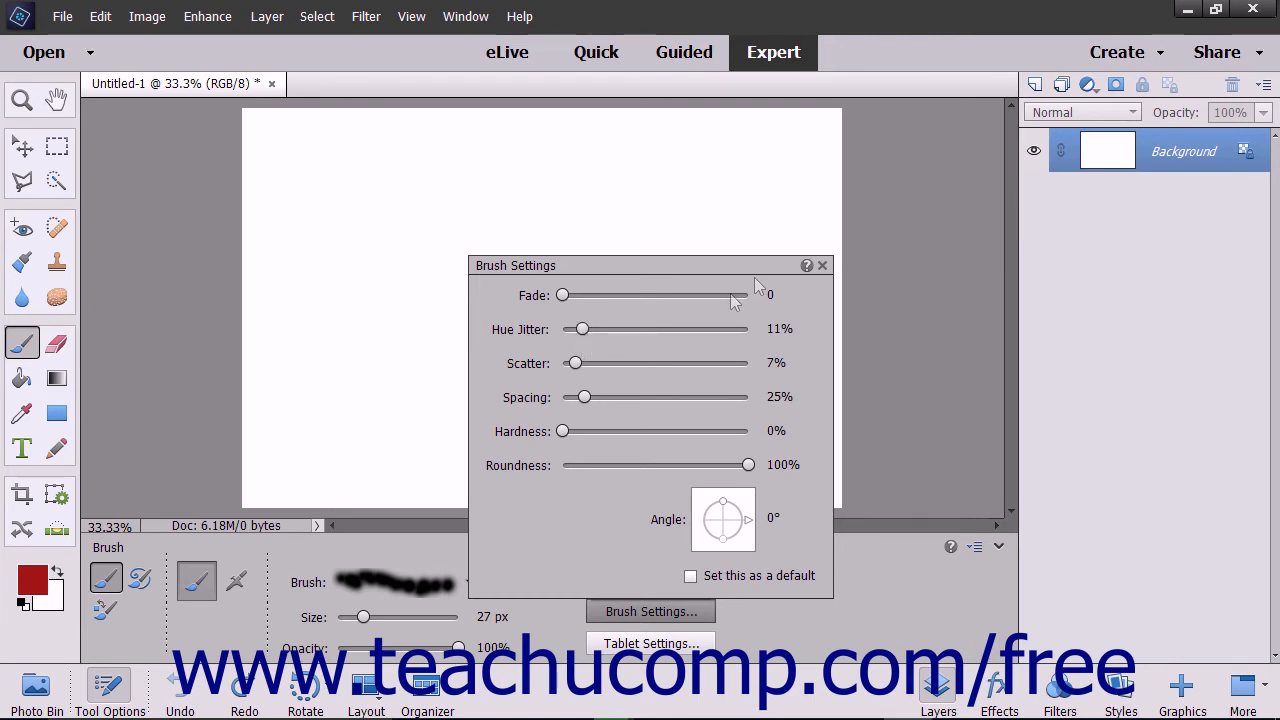
pyautogui.click(822, 266)
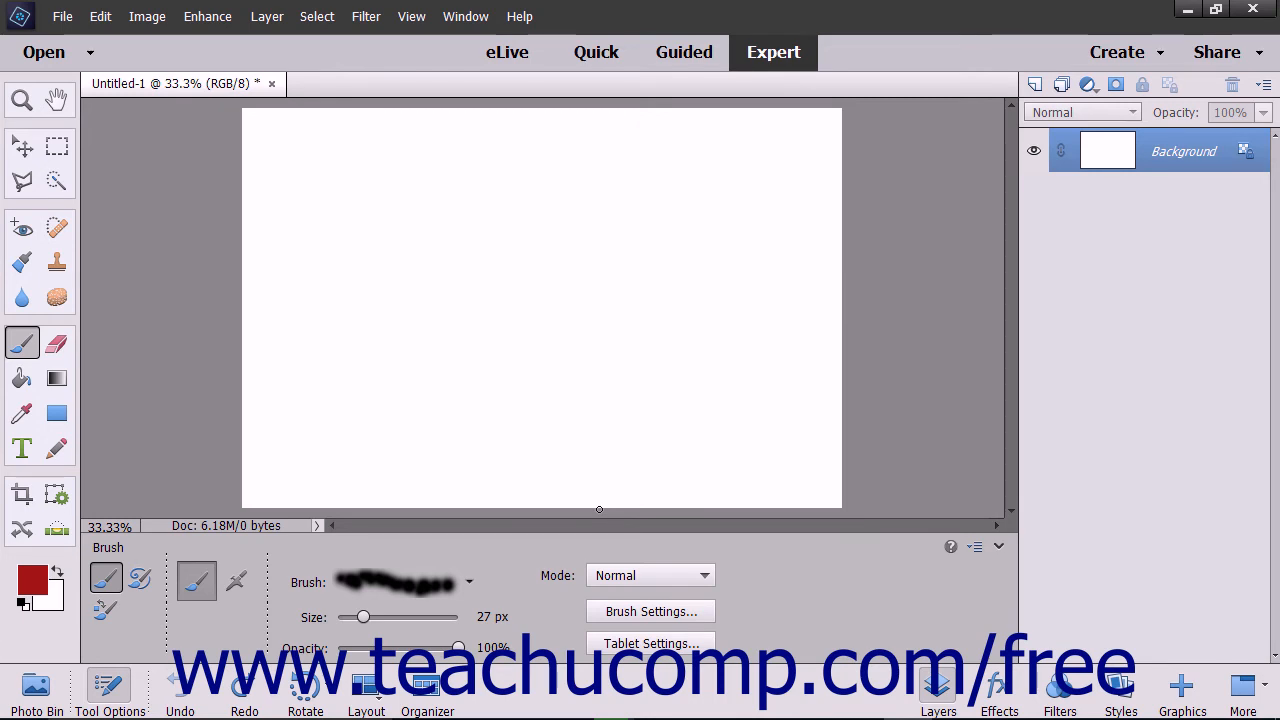
pyautogui.click(611, 645)
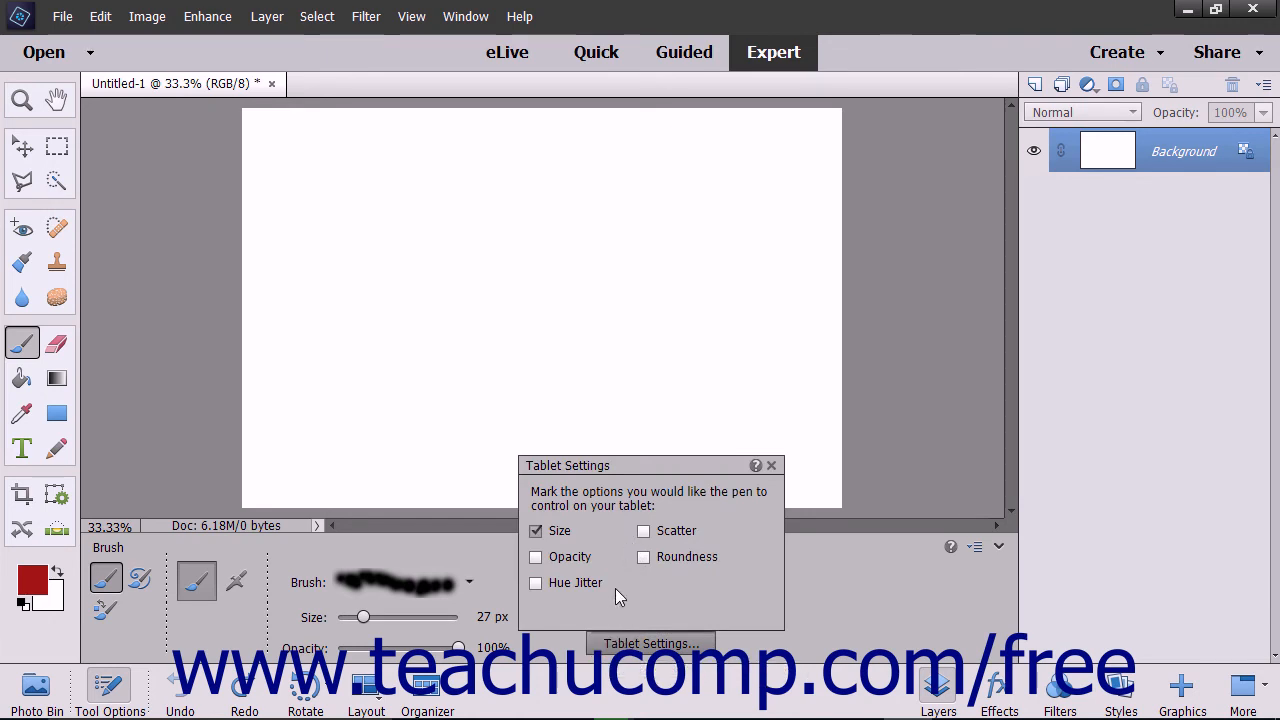
pyautogui.click(771, 466)
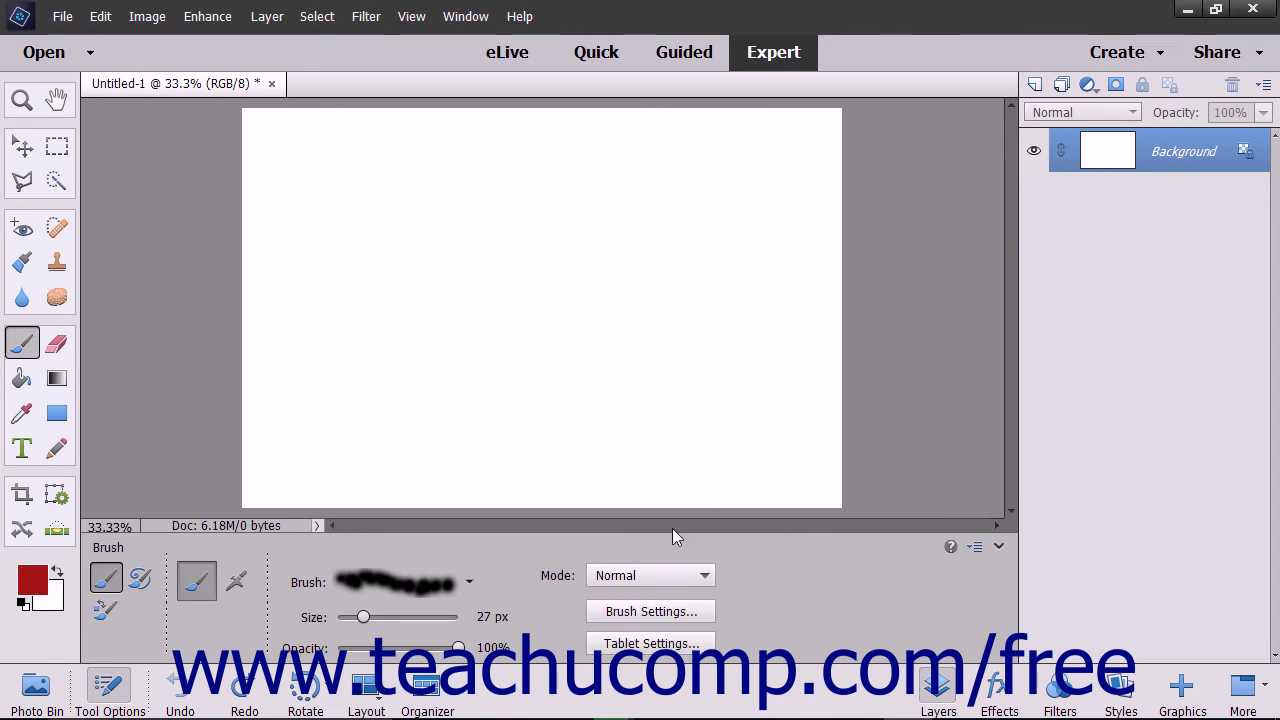
# Start saving the current brush as a preset via the picker's panel menu Save Brush command
pyautogui.click(470, 583)
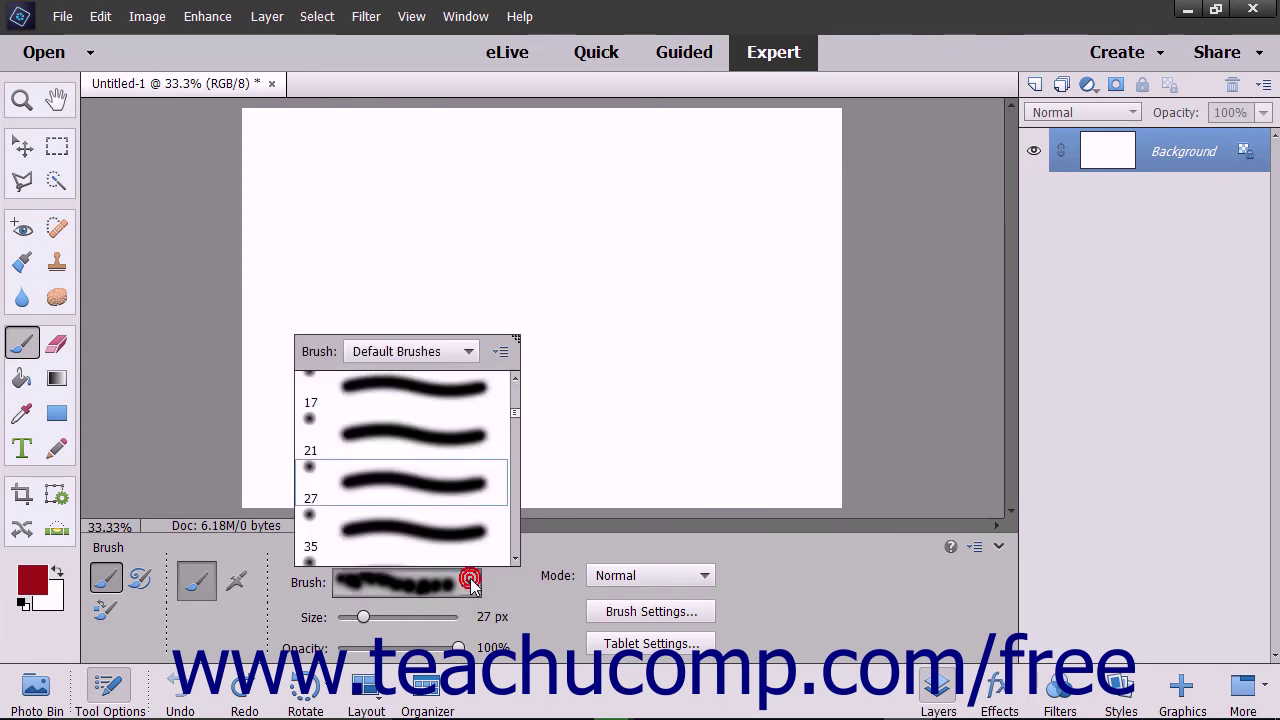
pyautogui.click(501, 352)
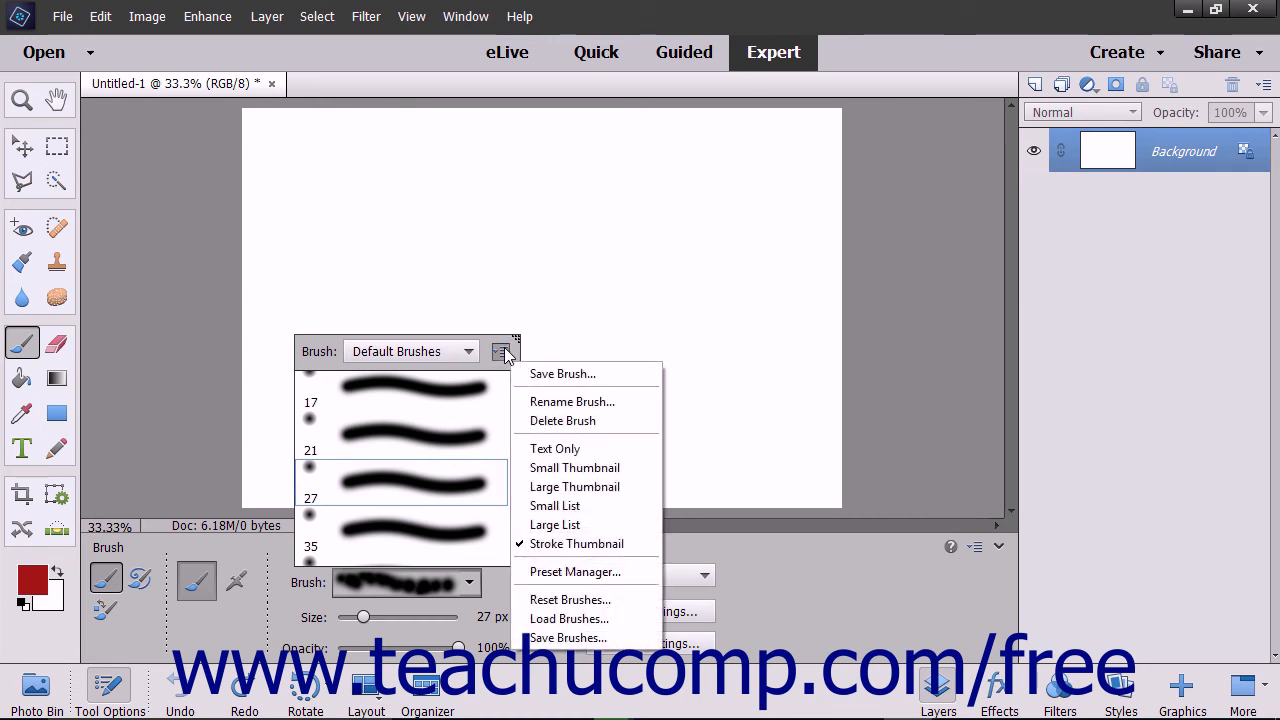
pyautogui.click(546, 378)
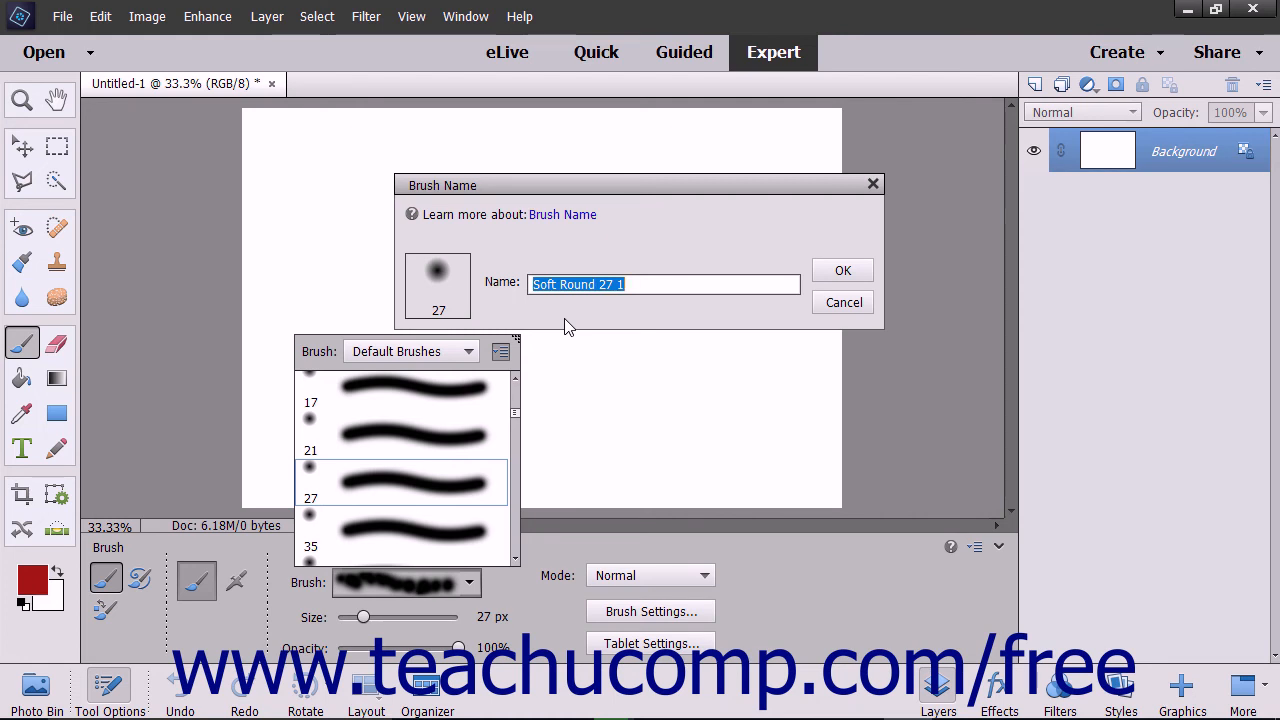
pyautogui.write('My Preset #1')
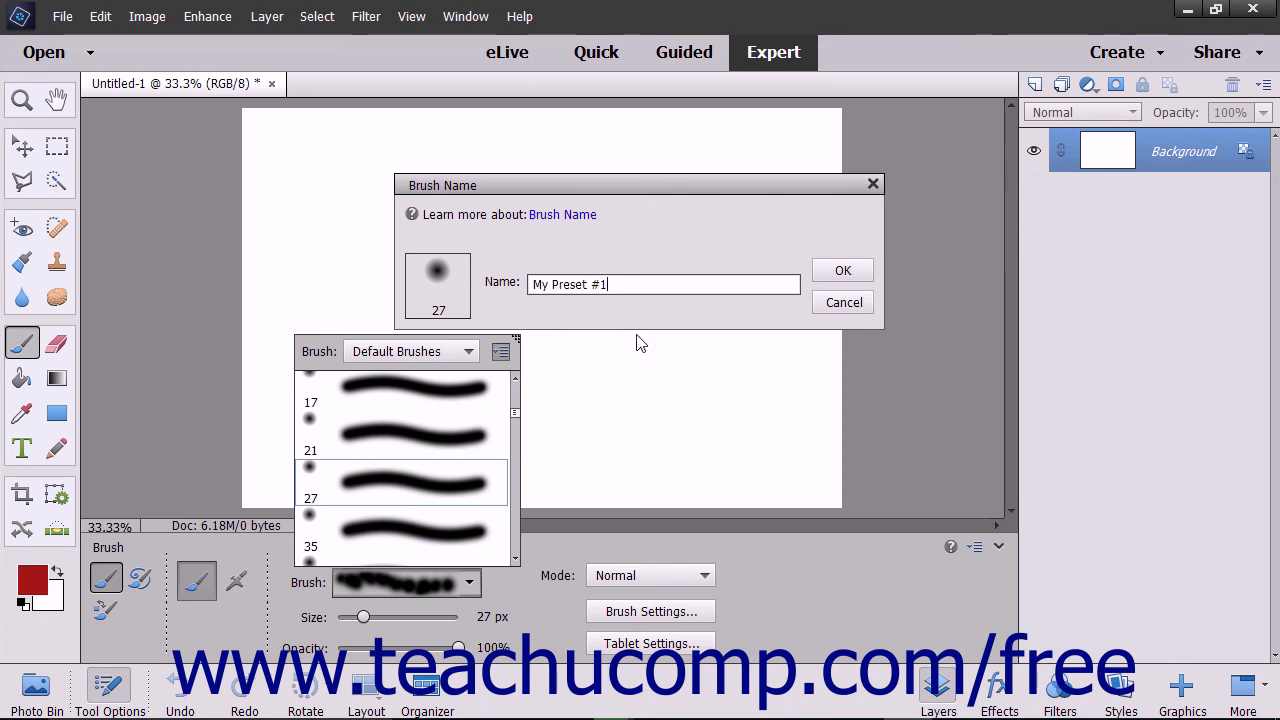
# Confirm the name 'My Preset #1' so the scattered brush joins the Default Brushes list
pyautogui.click(838, 272)
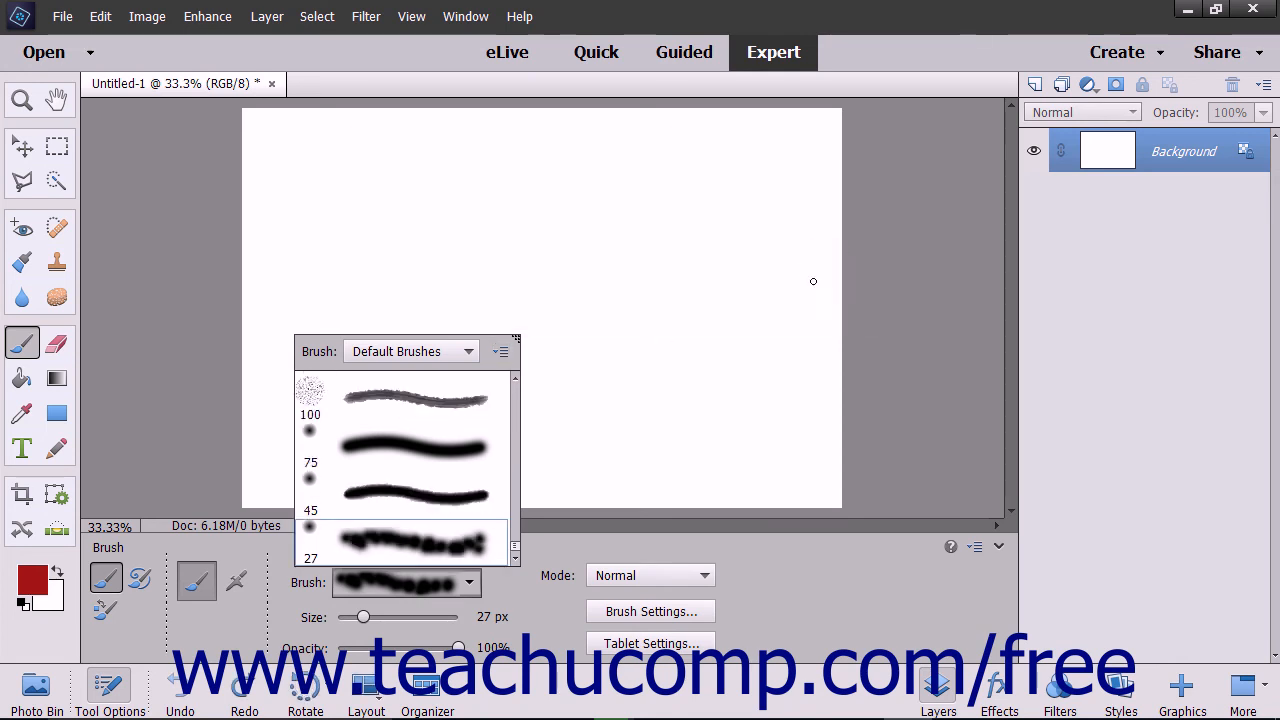